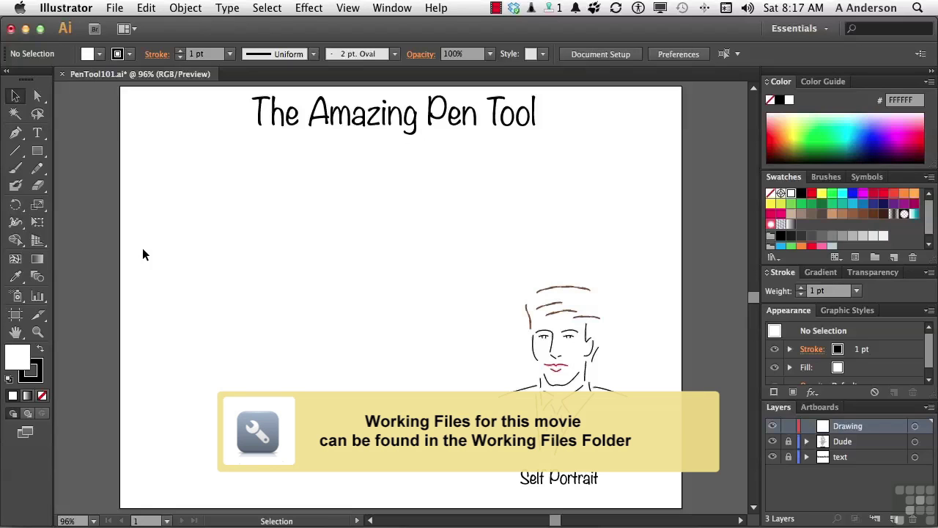
- Activate the Pen tool in PenTool101.ai, ready to place path points
left_click(16, 136)
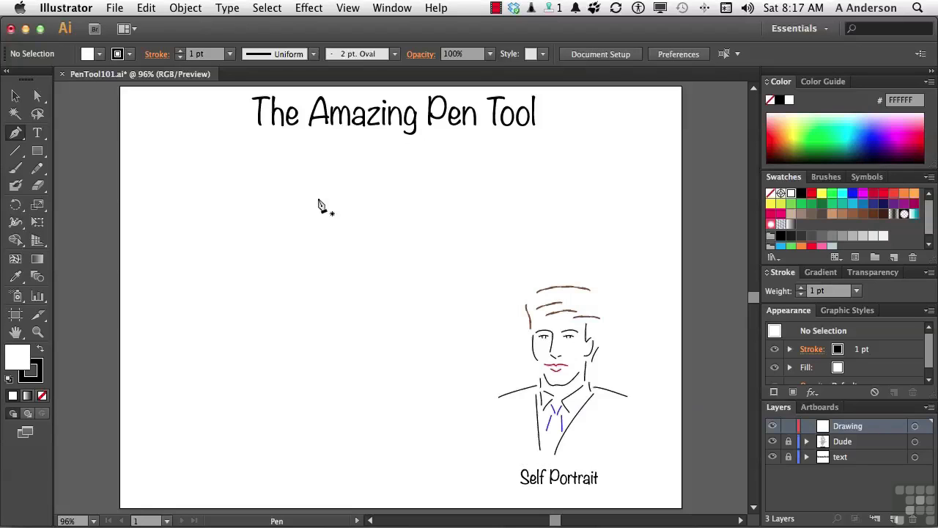
- Pen-draw a closed triangle through apex, lower-right and lower-left corners, ending back at the apex
left_click(286, 181)
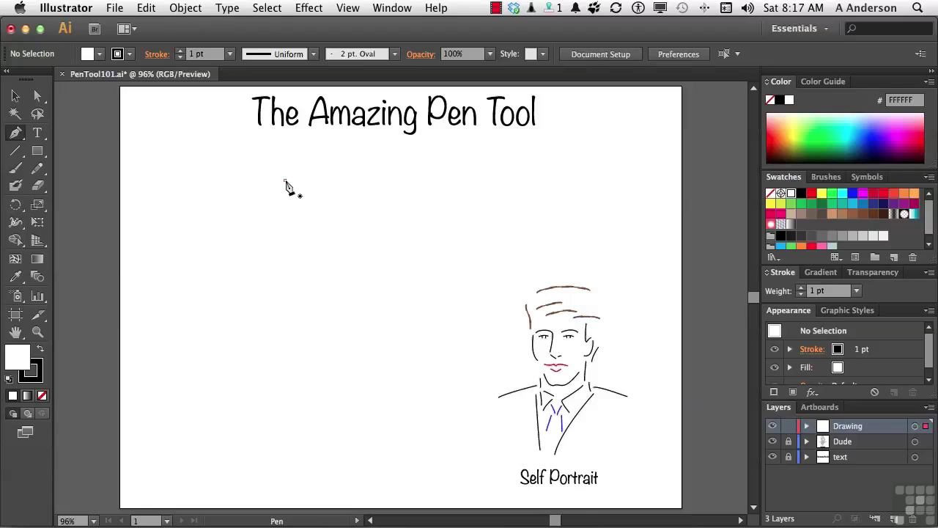
left_click(378, 276)
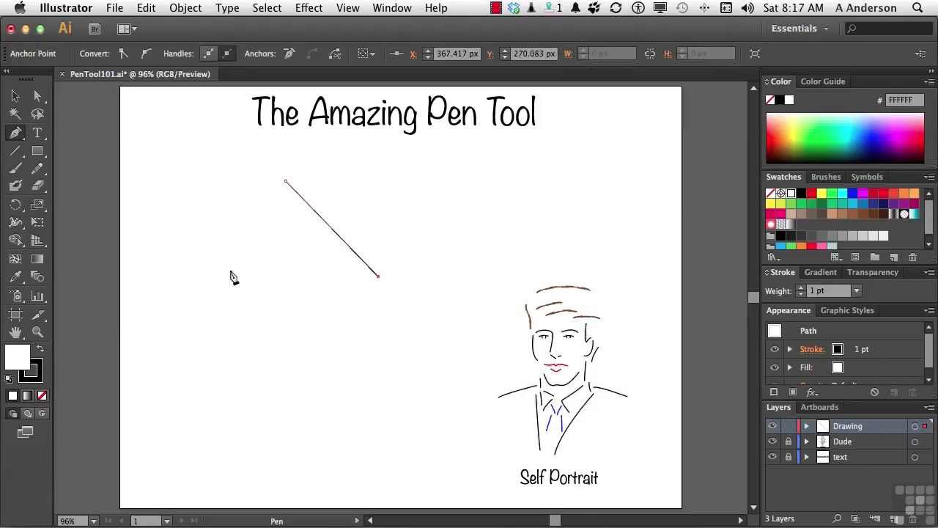
left_click(172, 277)
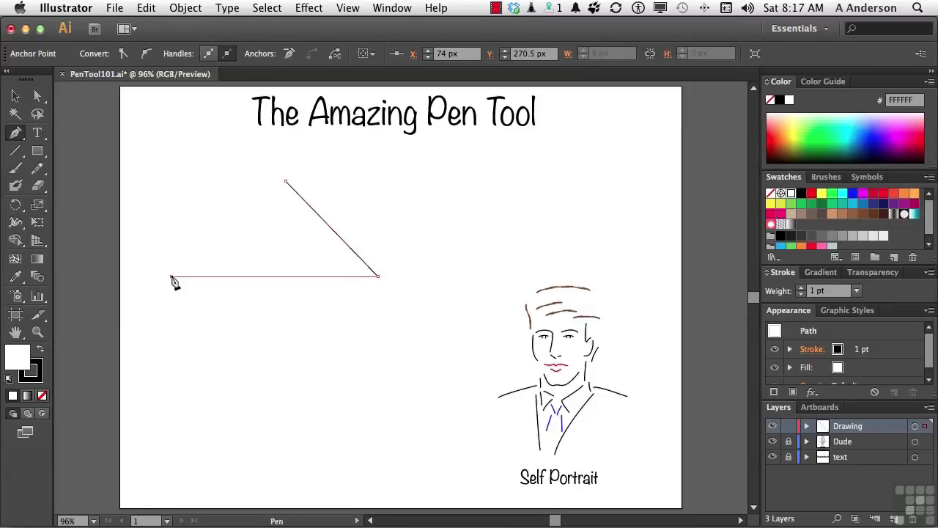
left_click(285, 182)
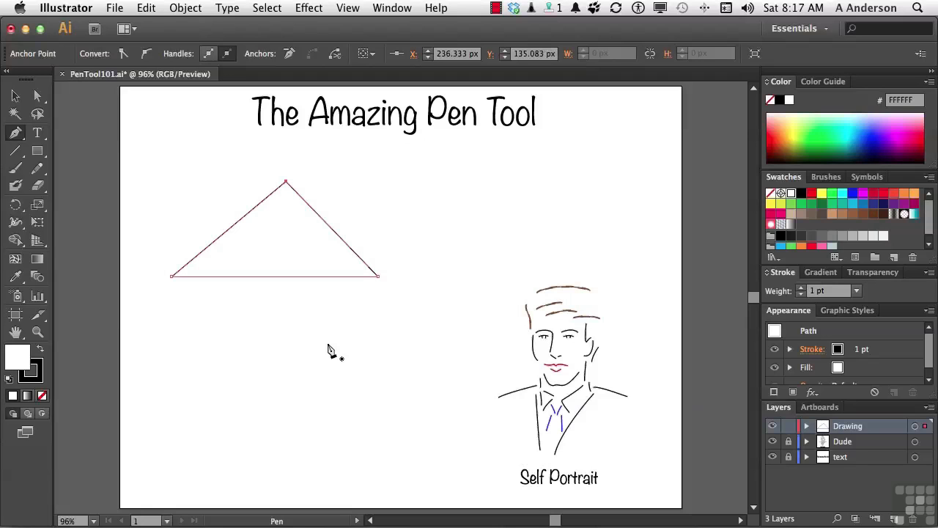
key("super")
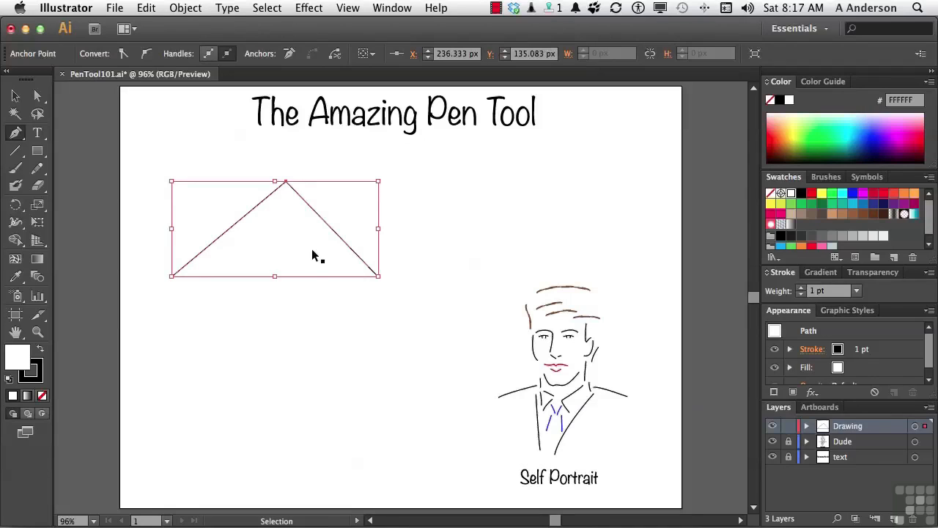
- Move the triangle down-right, then back up-right with the Selection tool
left_click_drag(300, 244, 315, 290)
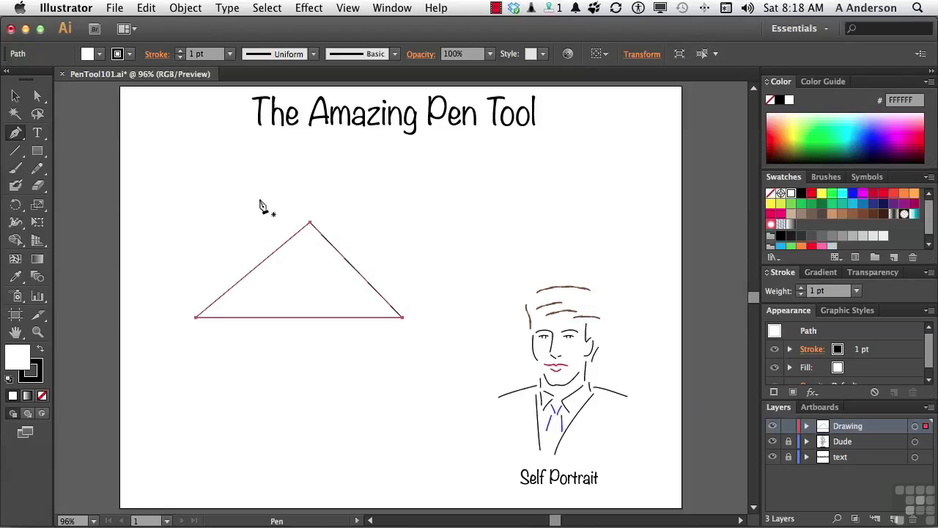
left_click(17, 101)
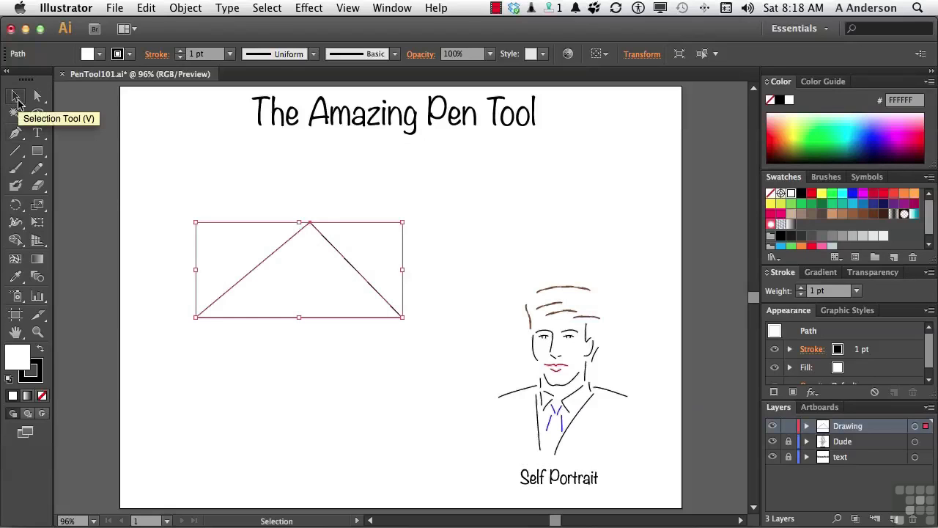
left_click(372, 404)
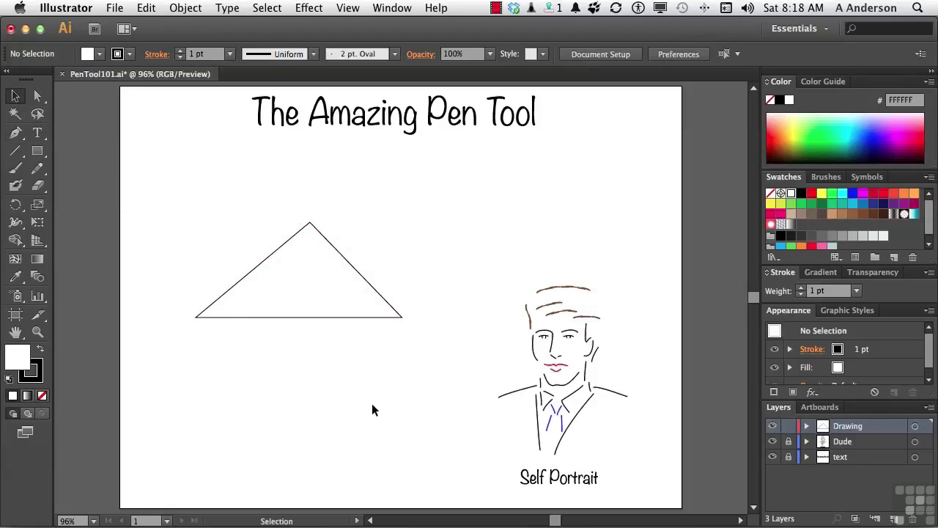
left_click_drag(316, 268, 327, 245)
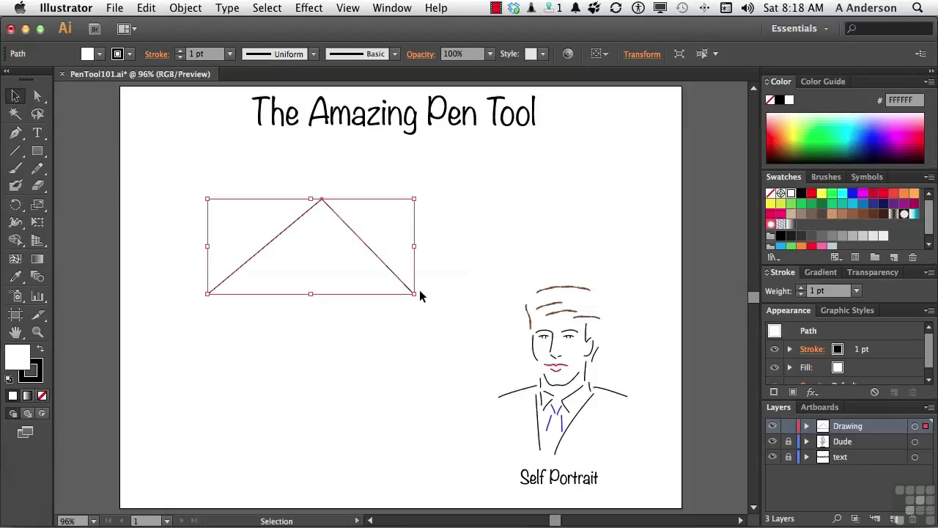
- Enlarge the triangle from its lower-right corner and undo a trial clockwise rotation
left_click_drag(415, 294, 448, 316)
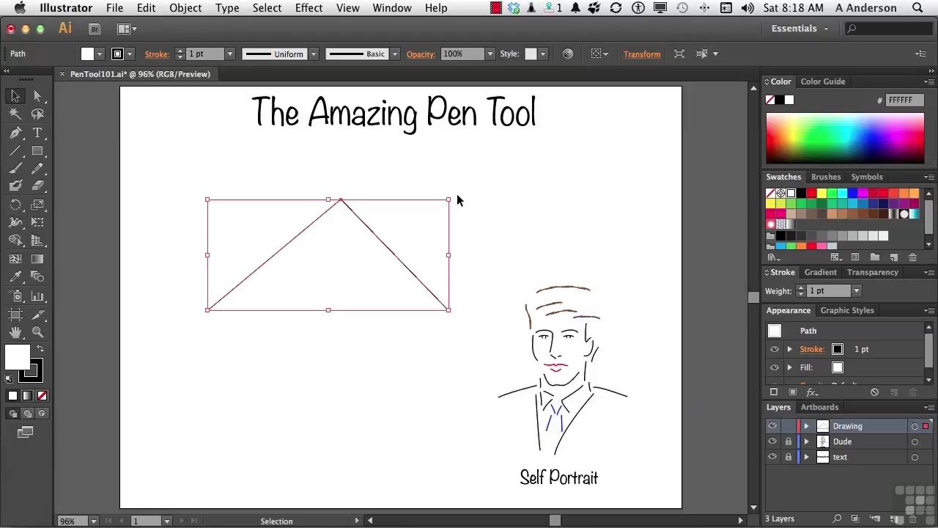
left_click_drag(453, 198, 461, 247)
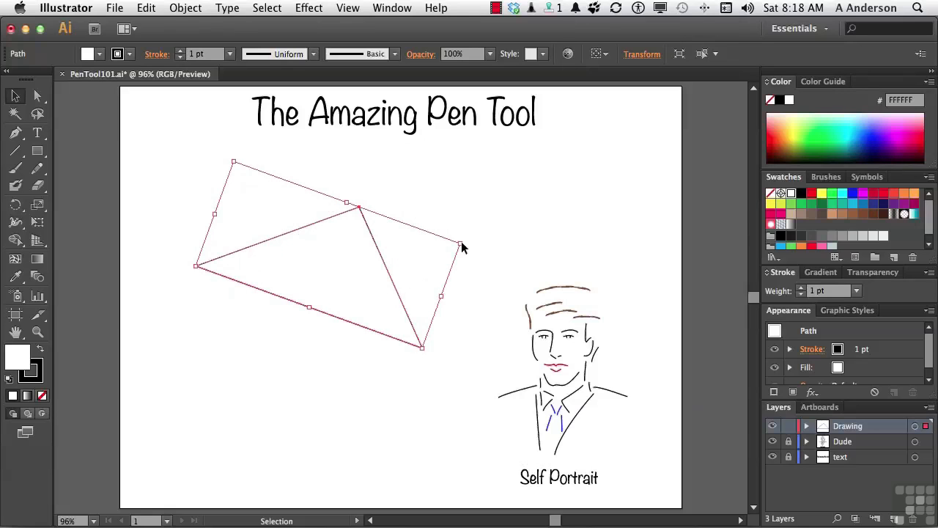
key("a")
key("super+z")
key("v")
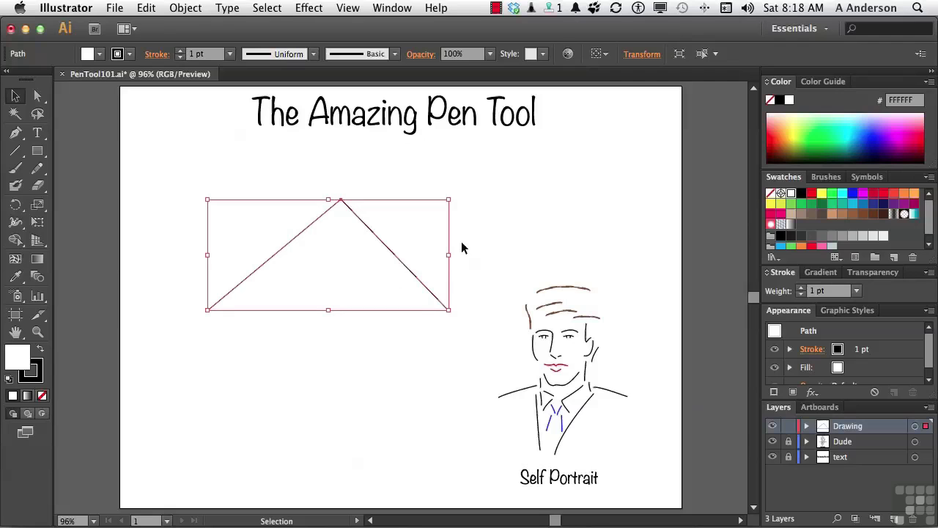
- Try nudging the apex anchor left, undo it, then drag the whole triangle up-left
left_click(38, 97)
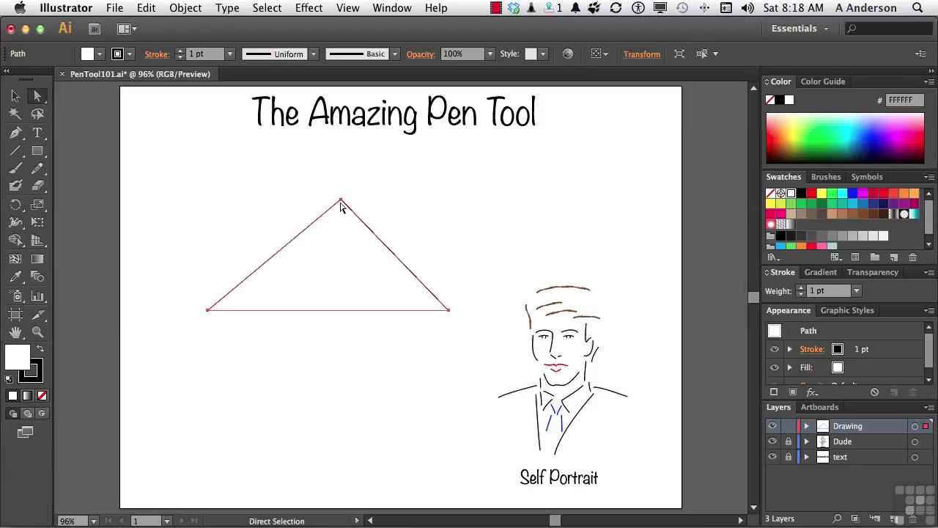
left_click_drag(291, 175, 389, 215)
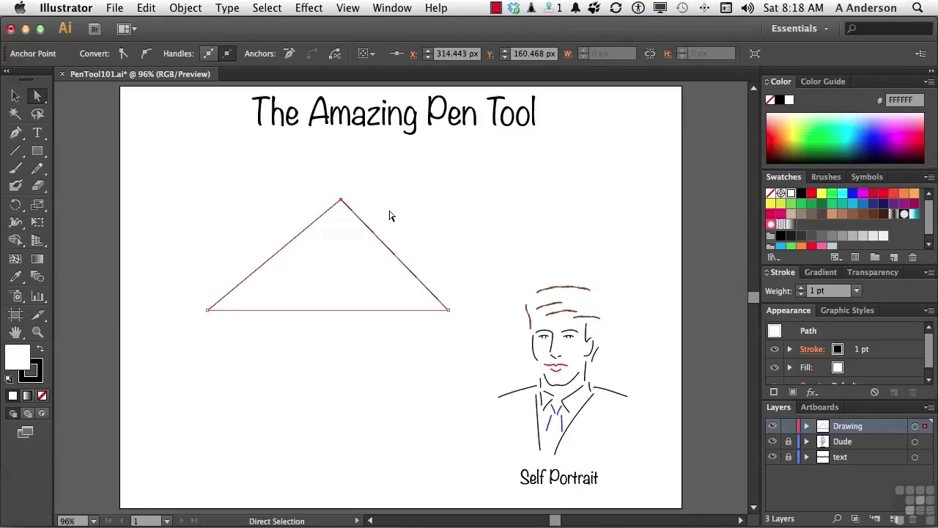
key("shift+Left")
key("super+z")
left_click(11, 98)
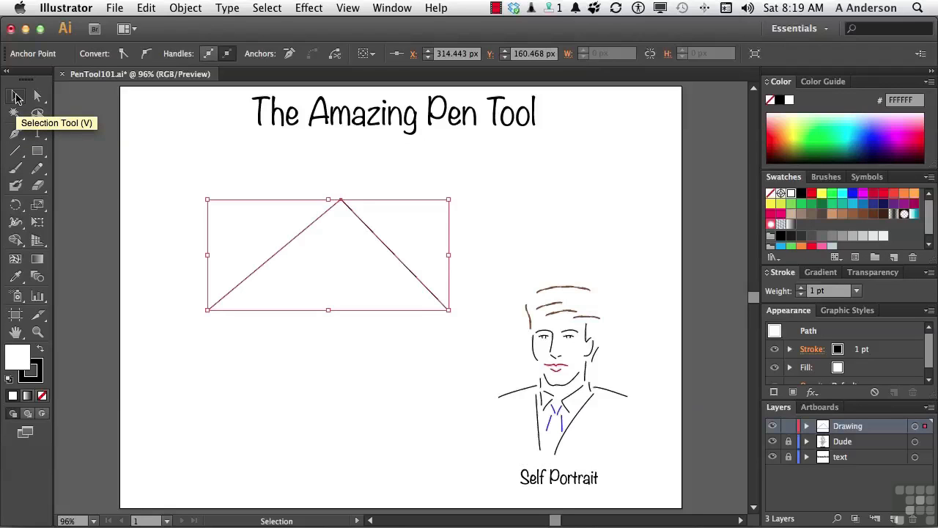
left_click_drag(333, 293, 312, 278)
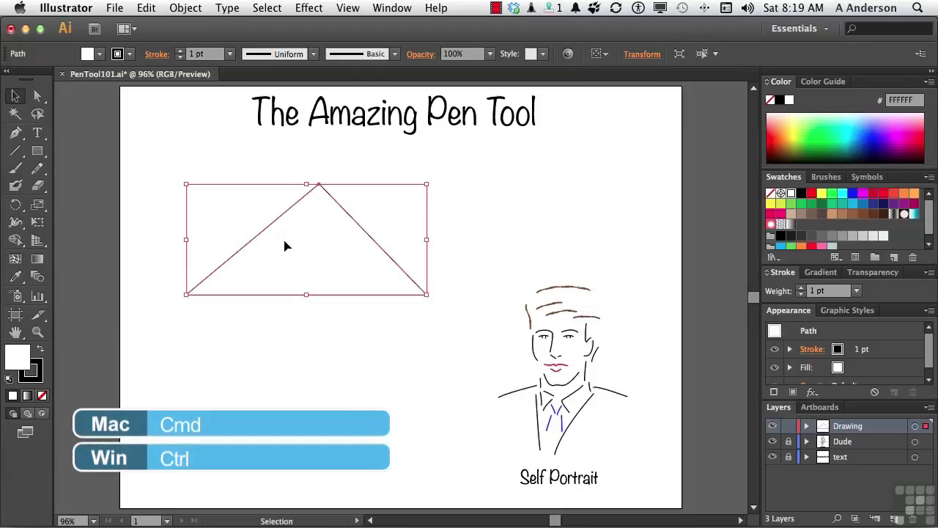
- Select the triangle's apex anchor and nudge it left twice
key("a")
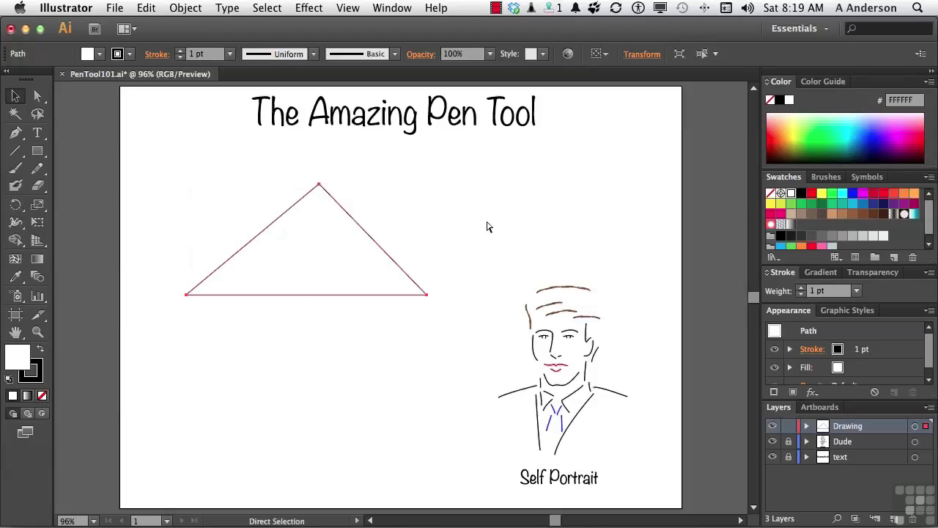
key("v")
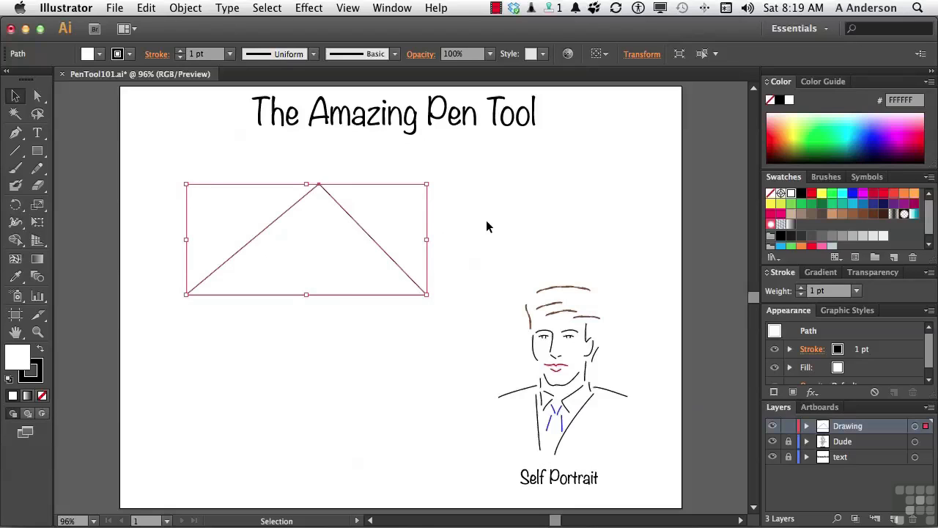
key("a")
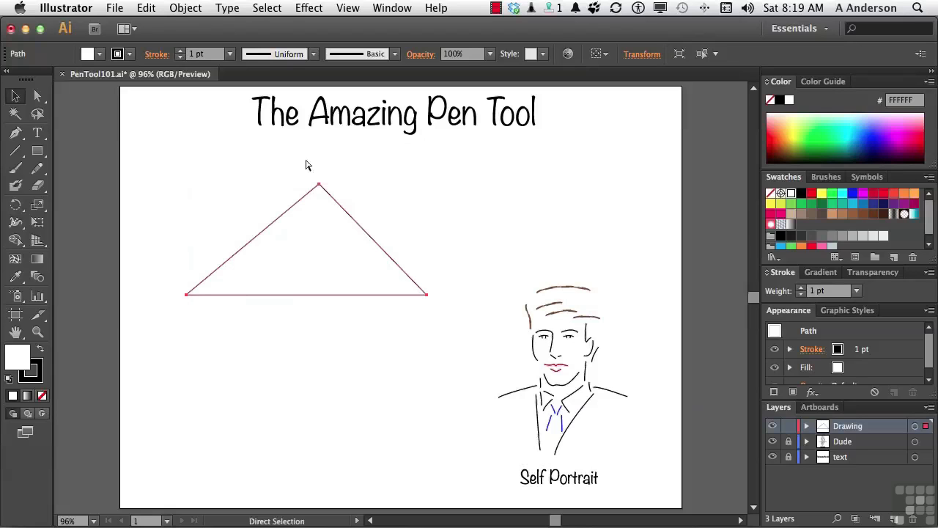
left_click_drag(290, 160, 353, 199)
key("v")
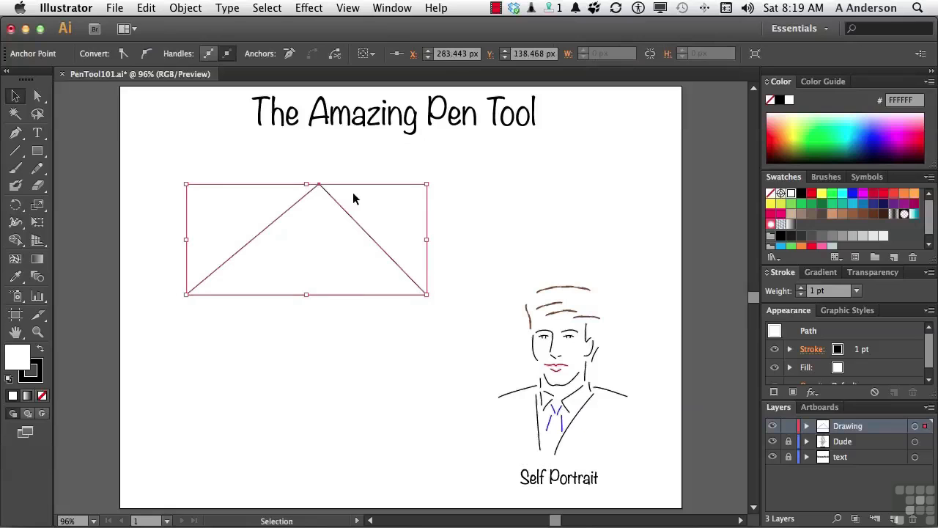
key("Left")
key("Left")
key("Left")
key("Left")
key("Left")
key("Left")
key("Left")
key("Left")
key("Left")
key("Left")
key("Left")
key("Left")
key("Left")
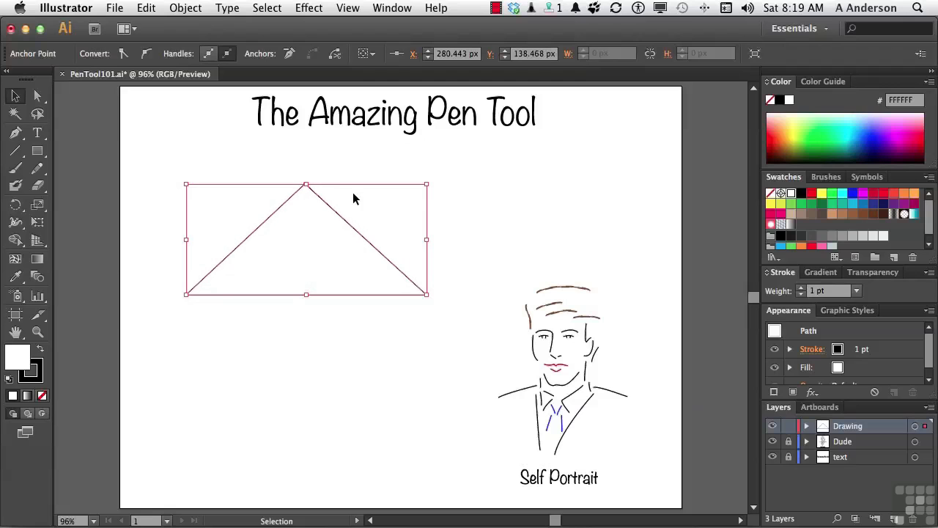
key("Left")
key("Left")
key("Left")
key("Left")
key("Left")
key("Left")
- Leave the Pen tool and return to the Selection tool
left_click(15, 133)
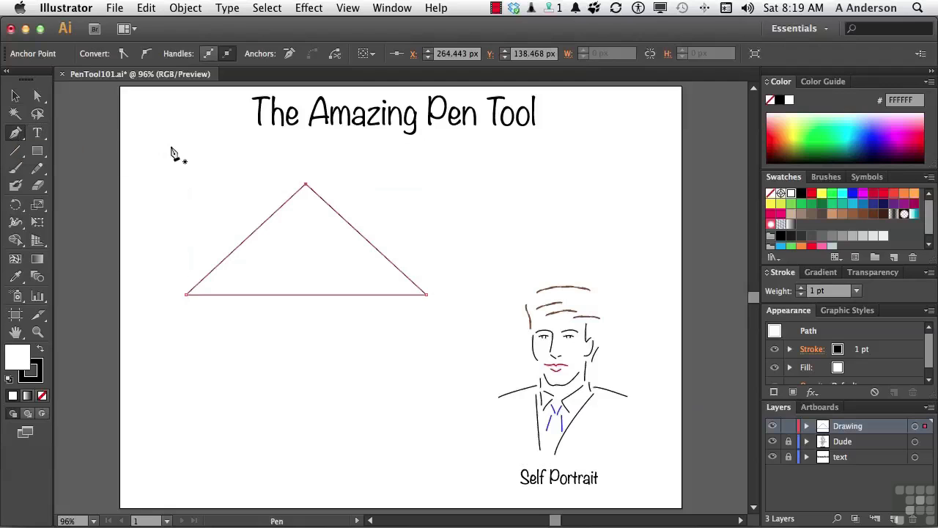
key("super")
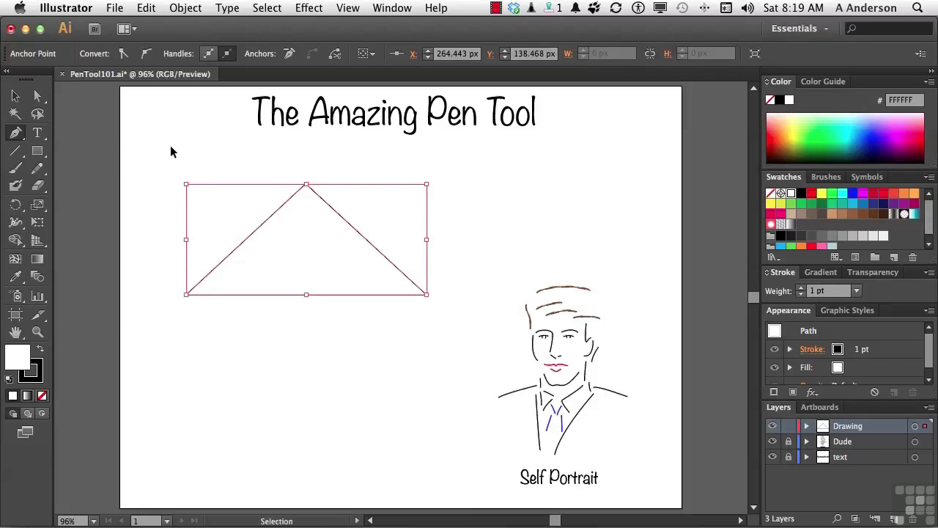
left_click(16, 97)
- Select the triangle path and undo recent edits, leaving a flattened horizontal sliver
left_click(16, 97)
key("super")
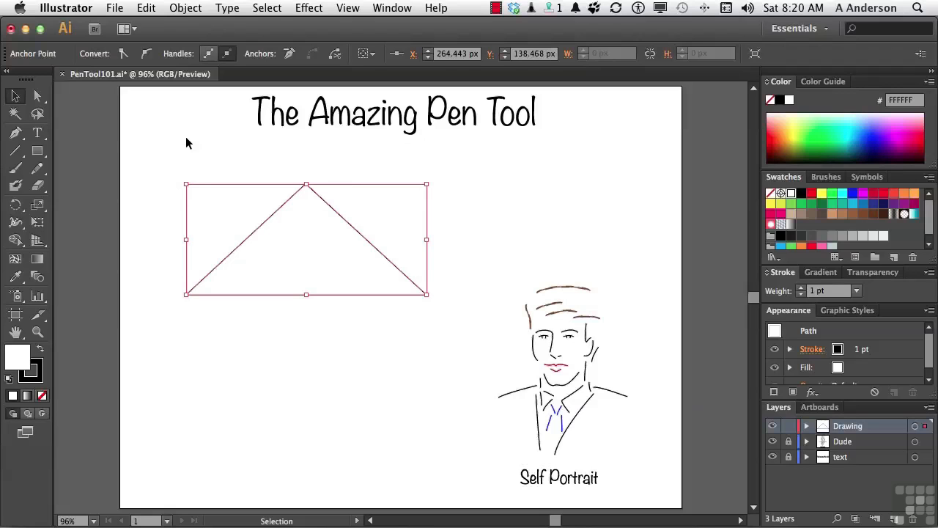
key("ctrl+a")
key("ctrl+z")
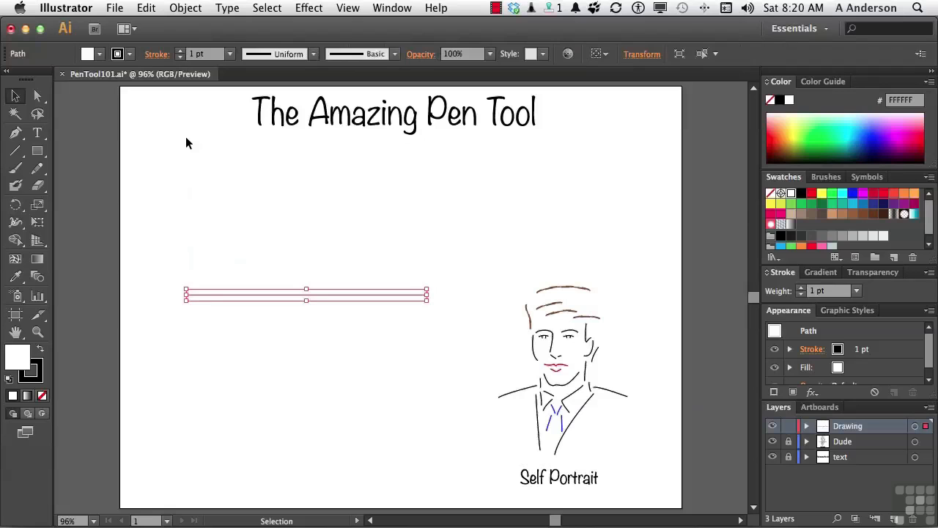
key("ctrl+z")
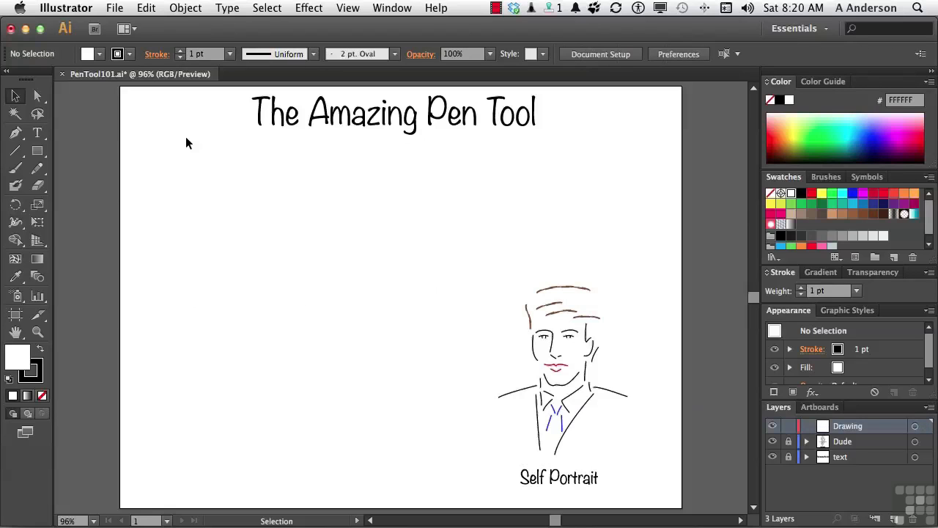
- Draw a circle with the Ellipse tool in the upper-left where the triangle was
left_click(38, 151)
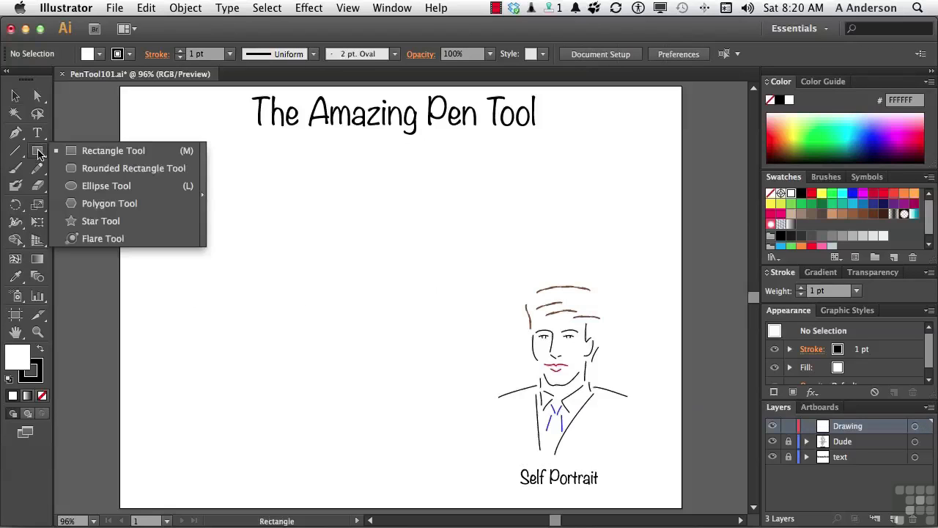
left_click(114, 188)
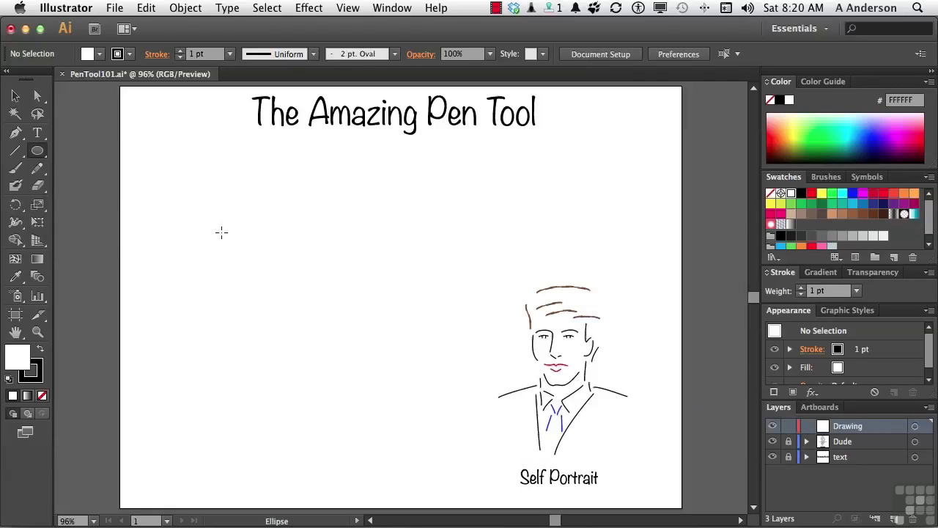
left_click_drag(182, 187, 262, 284)
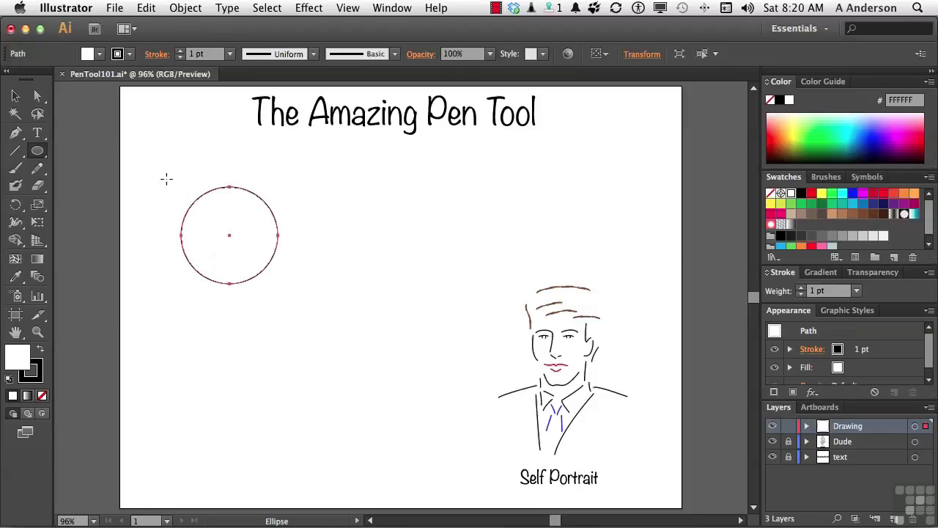
key("v")
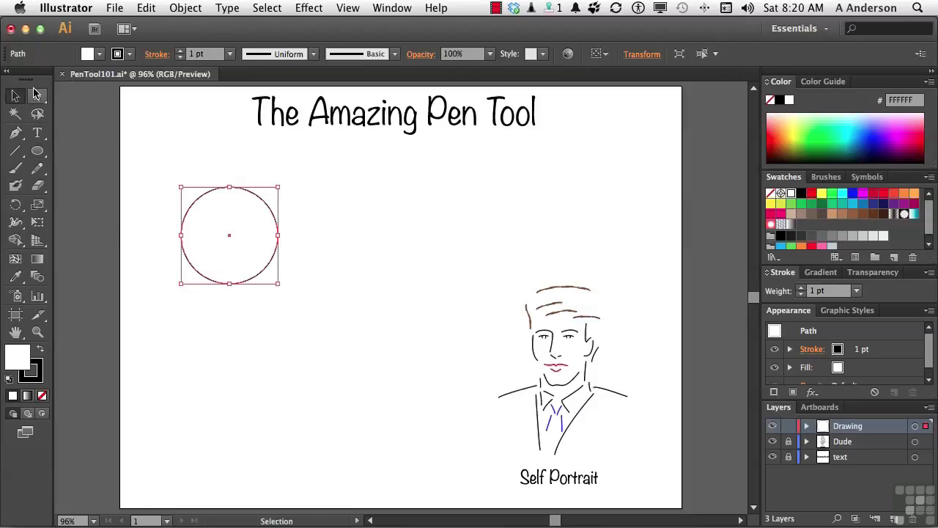
- Select the circle's right anchor point with Direct Selection
left_click(37, 95)
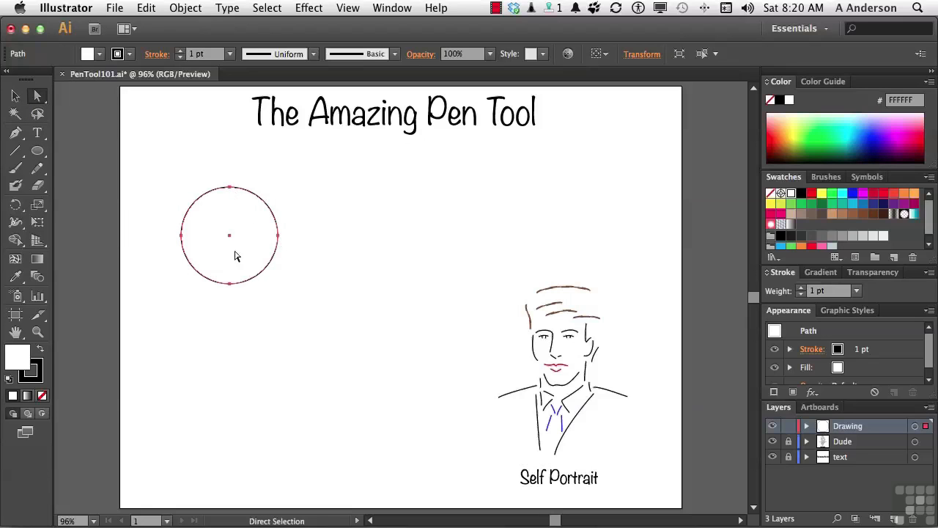
left_click(297, 237)
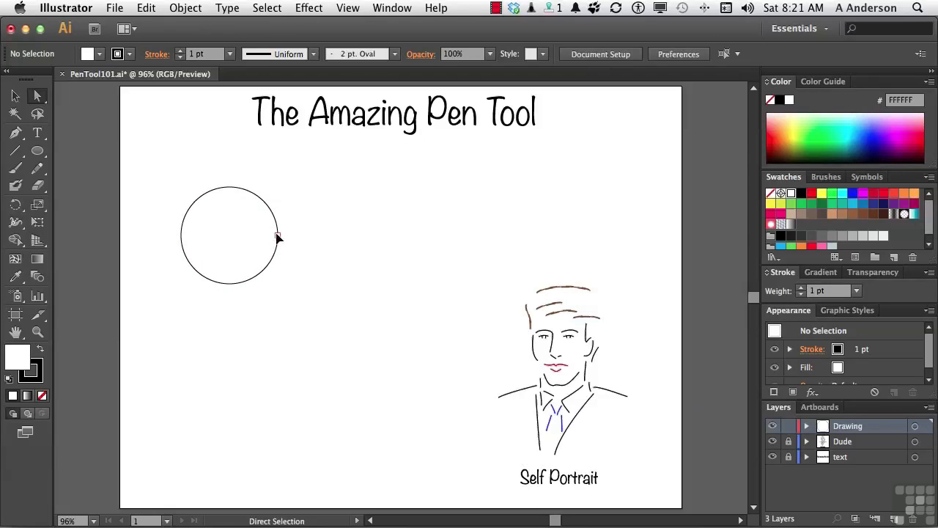
left_click(278, 236)
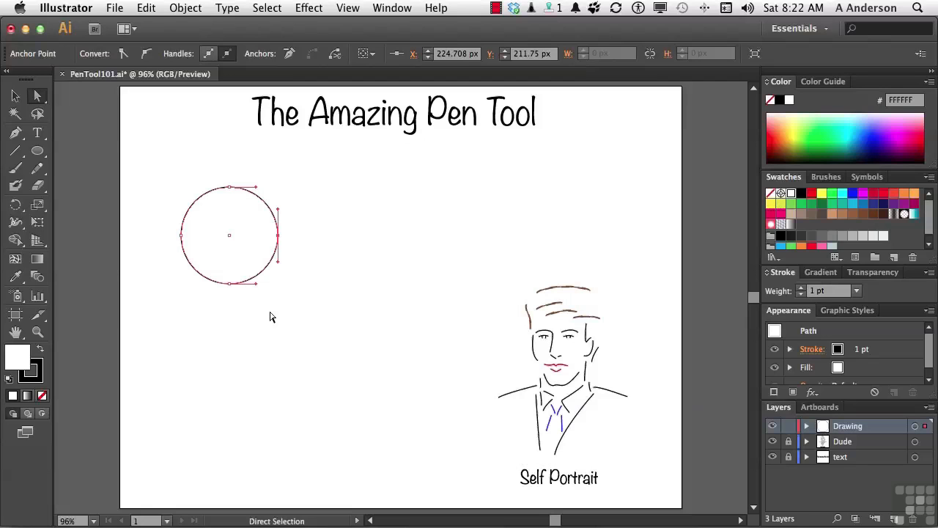
- Pen-draw a closed oval, about 121 × 98 px, from two vertical-handle curve anchors
left_click(16, 137)
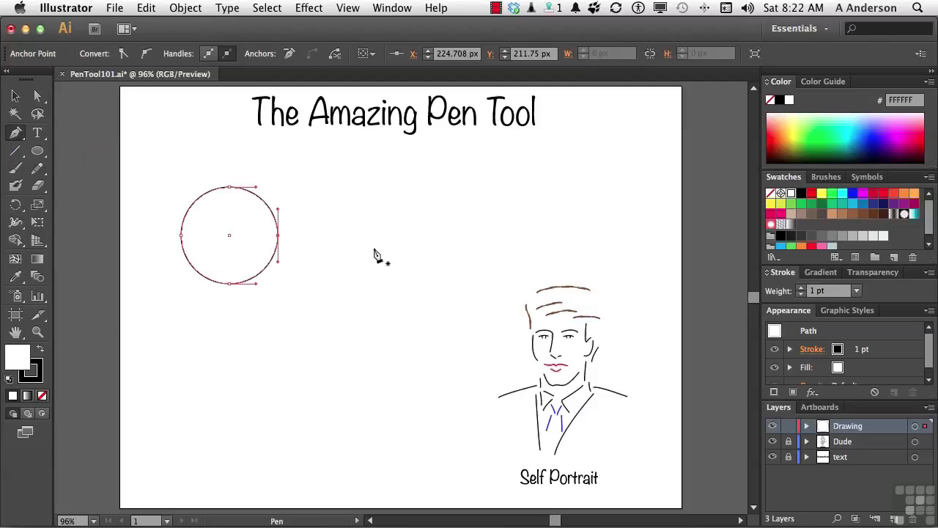
left_click_drag(338, 237, 339, 288)
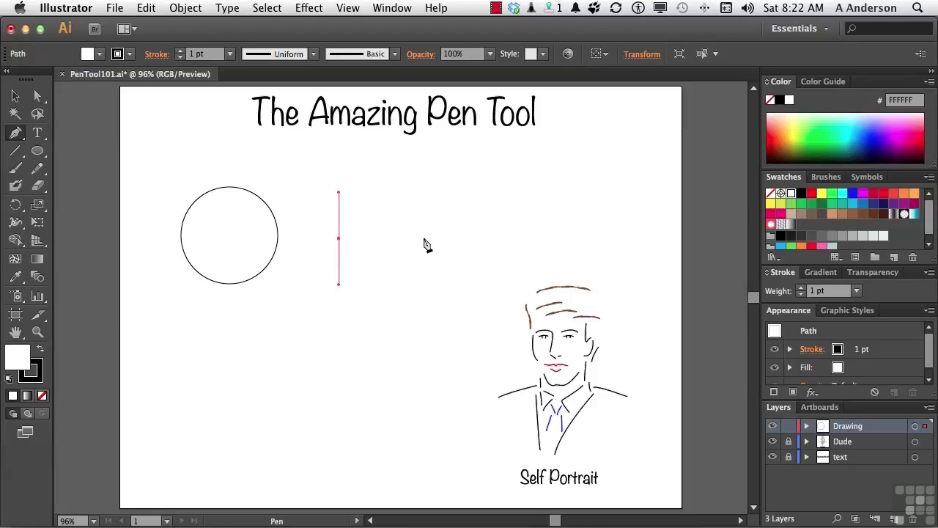
left_click_drag(424, 239, 438, 199)
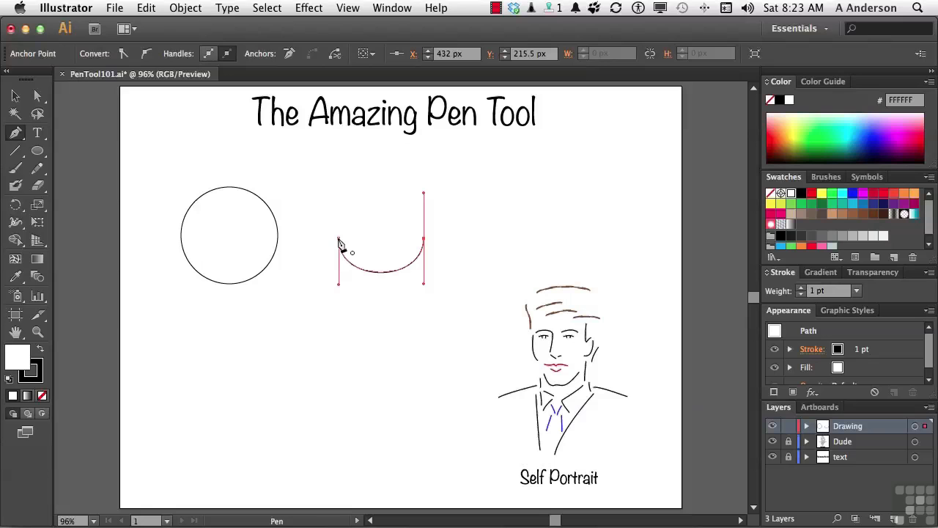
left_click_drag(339, 242, 337, 290)
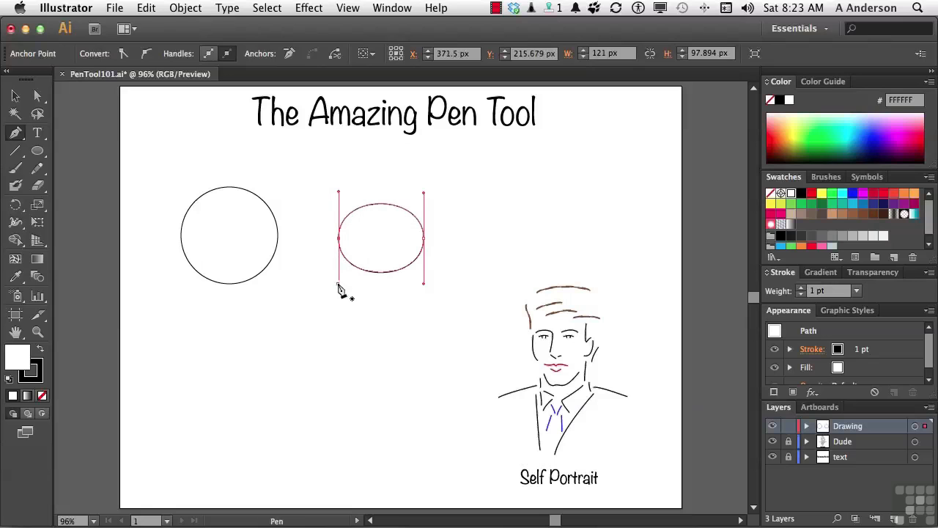
key("shift+super+a")
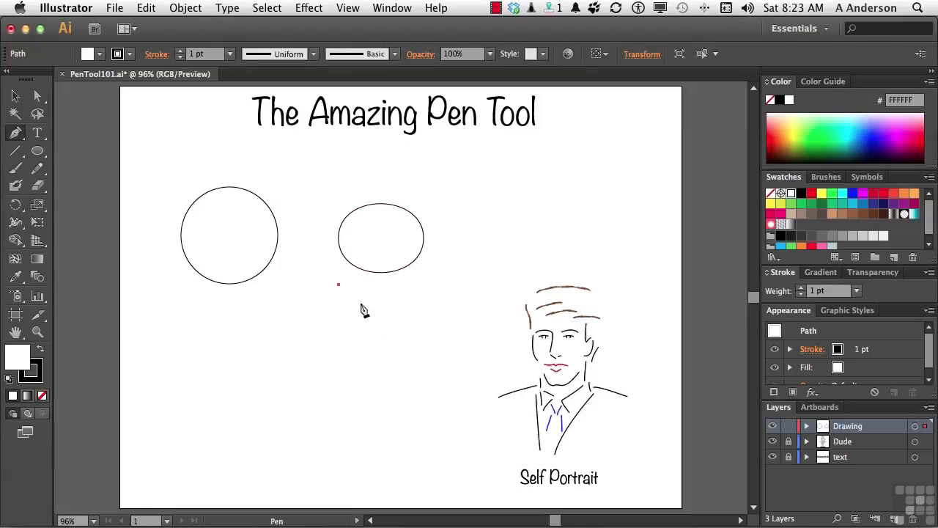
- Select the pen-drawn oval and marquee its right anchor point
left_click(16, 97)
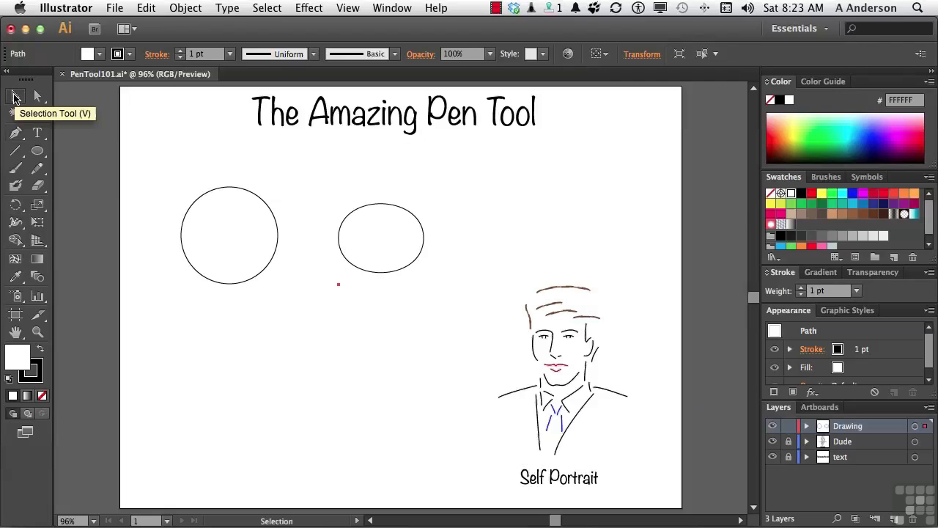
left_click(380, 258)
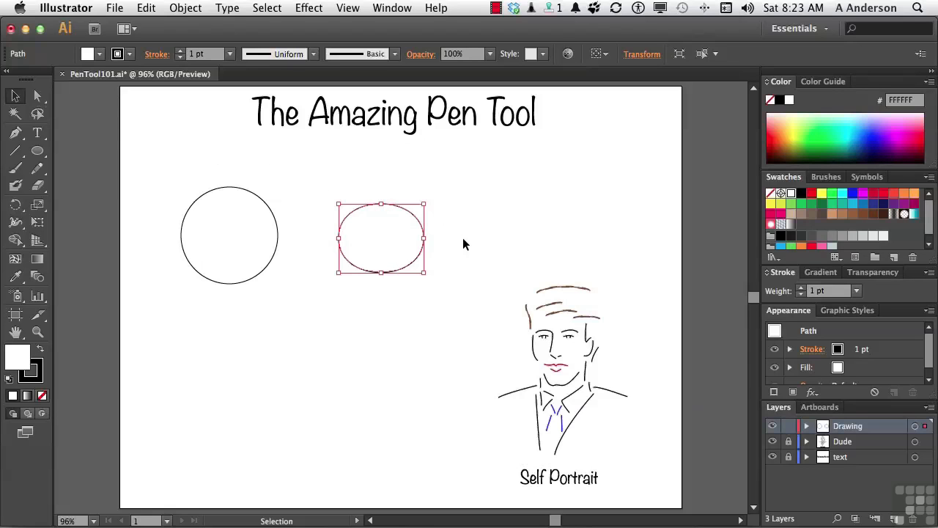
key("a")
left_click_drag(444, 226, 413, 249)
- Nudge the right anchor left three times to narrow the oval to about 96 px, then deselect
key("v")
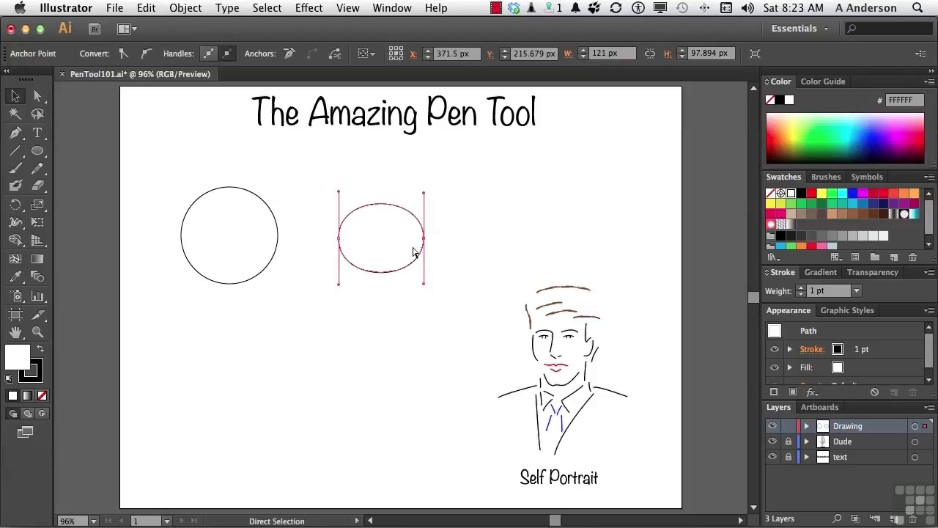
key("Left")
key("Left")
key("Left")
key("Left")
key("Left")
key("Left")
key("Left")
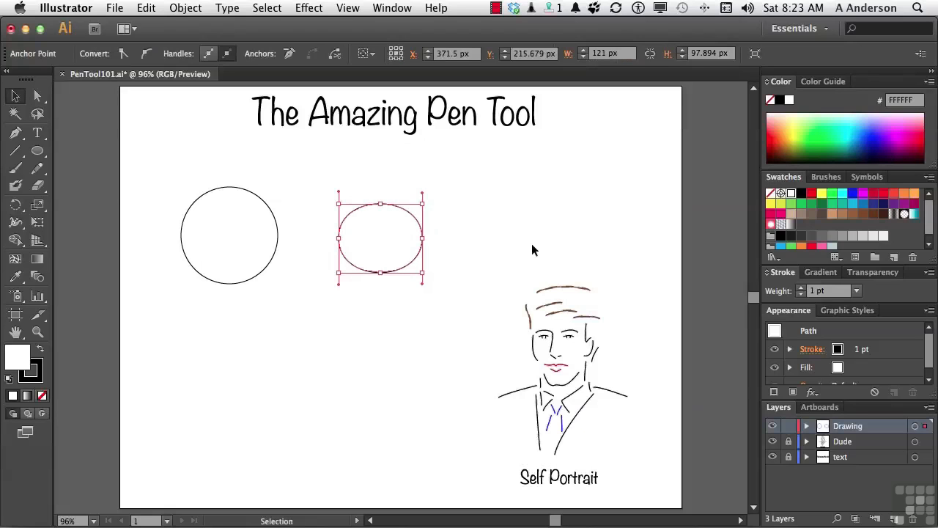
key("Left")
key("Left")
key("Left")
key("Left")
key("Left")
key("Left")
key("Left")
key("Left")
key("Left")
key("Left")
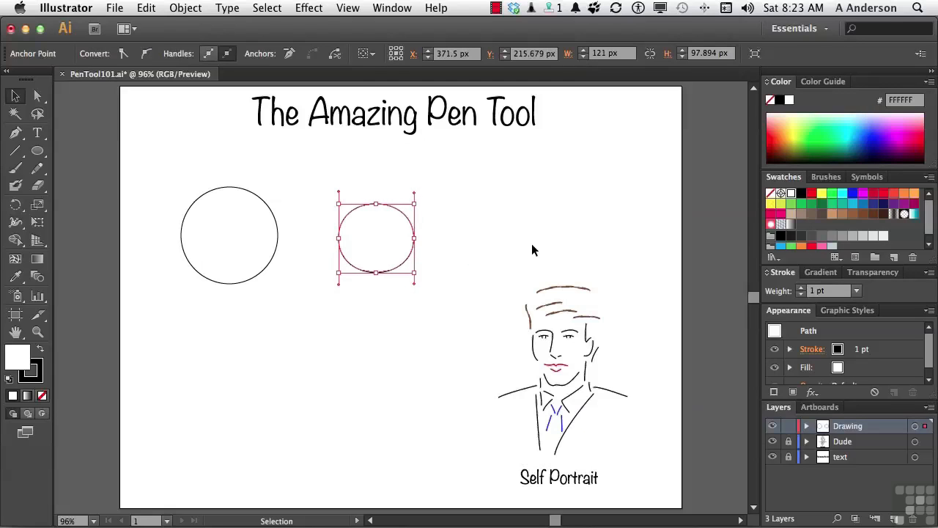
key("Left")
key("Left")
key("Left")
key("Left")
key("Left")
key("Left")
key("Left")
key("Left")
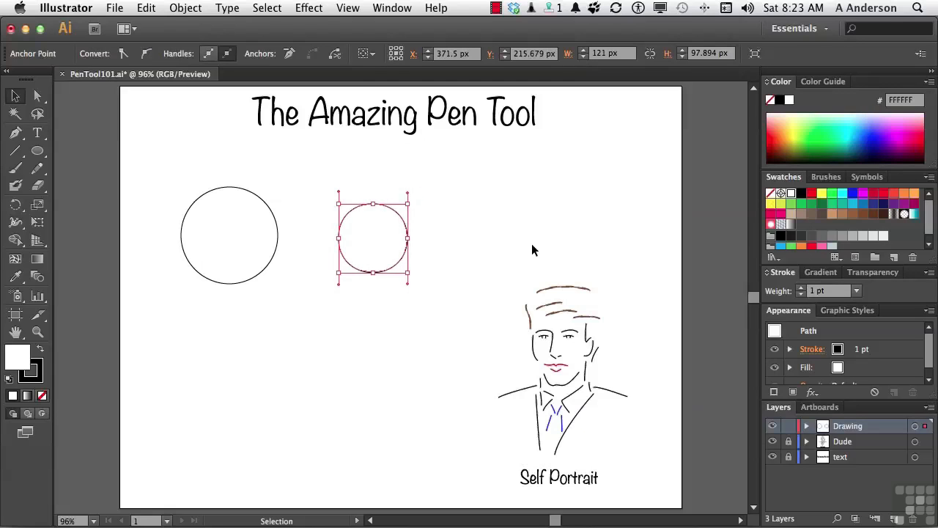
left_click(532, 250)
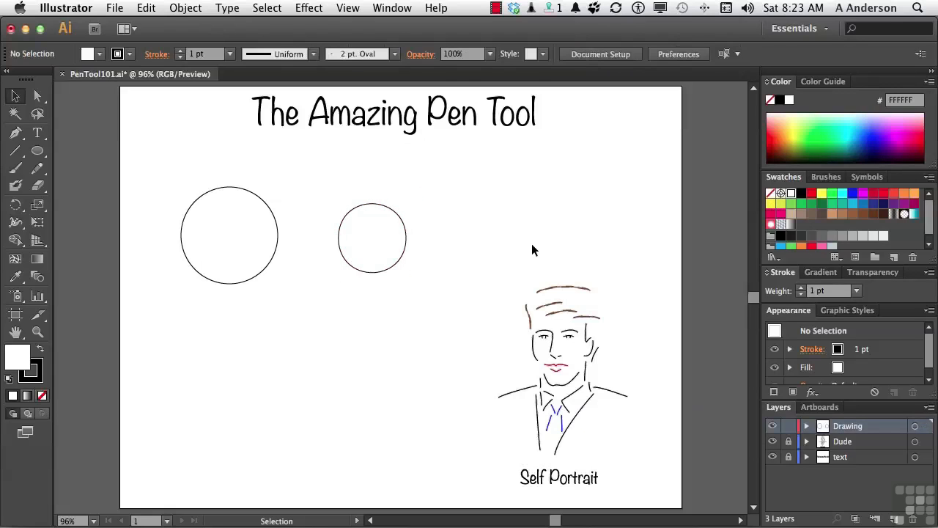